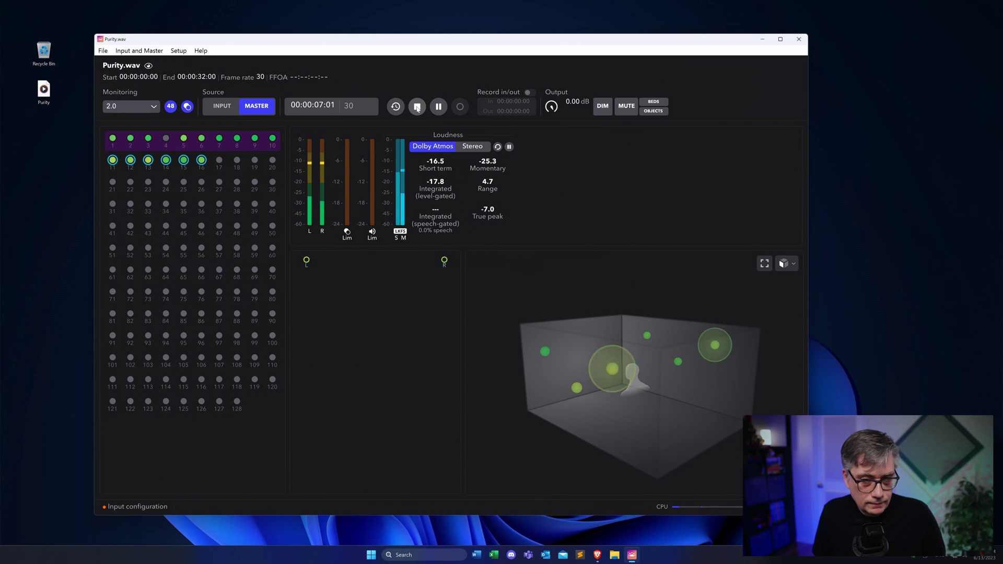
# Step: Stop Purity.wav playback so the timeline returns to 00:00:00:00
pyautogui.click(418, 107)
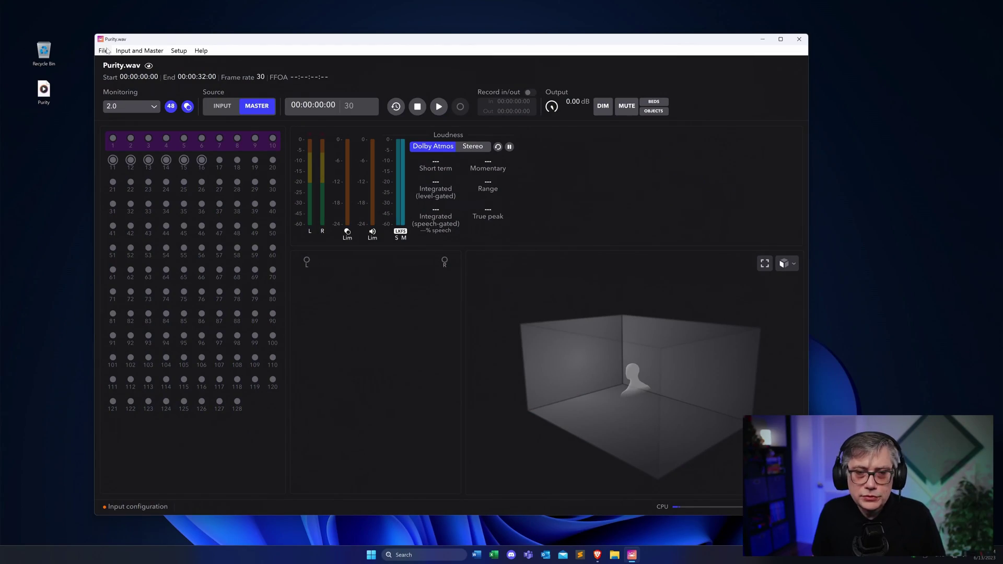
pyautogui.click(103, 50)
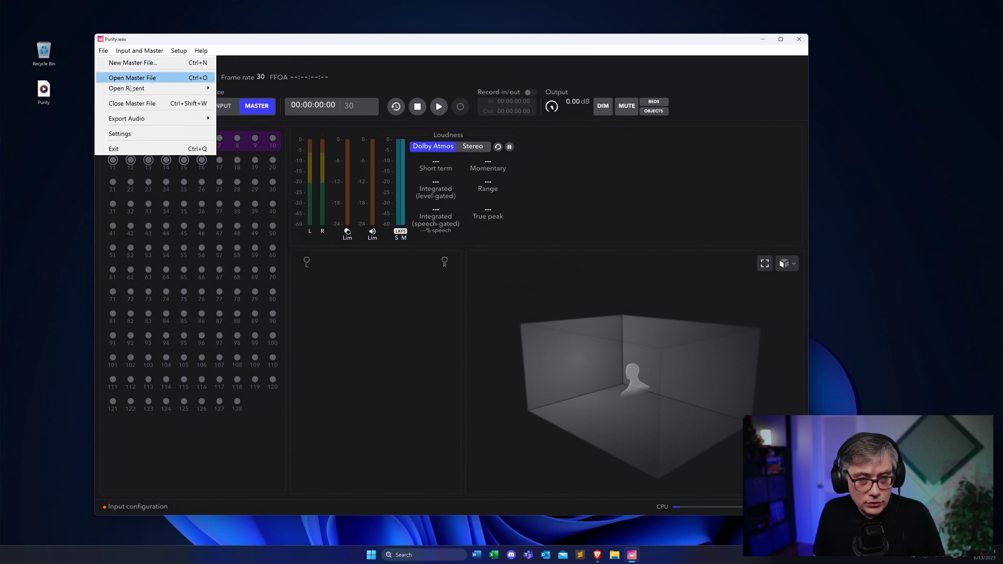
pyautogui.click(118, 132)
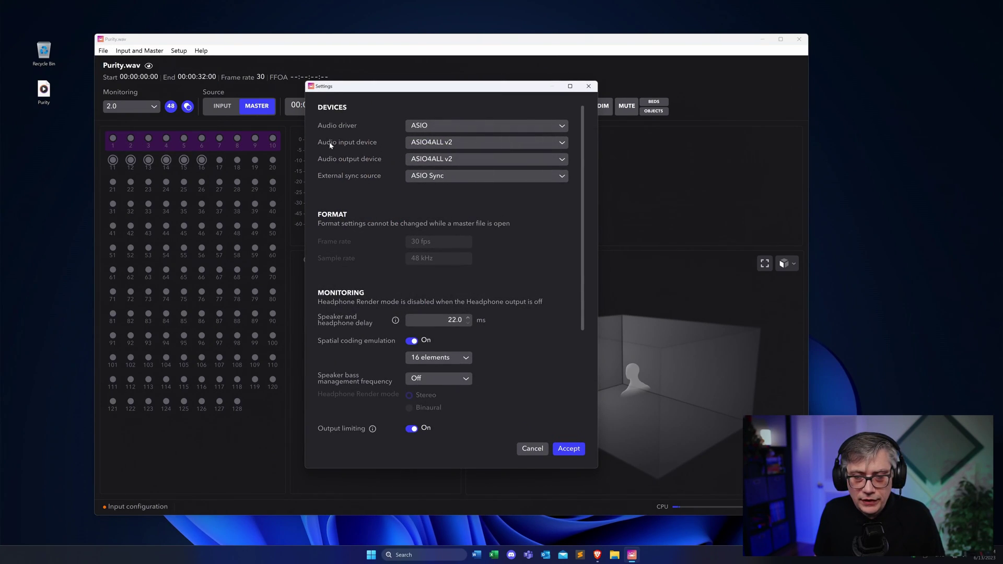
pyautogui.click(532, 449)
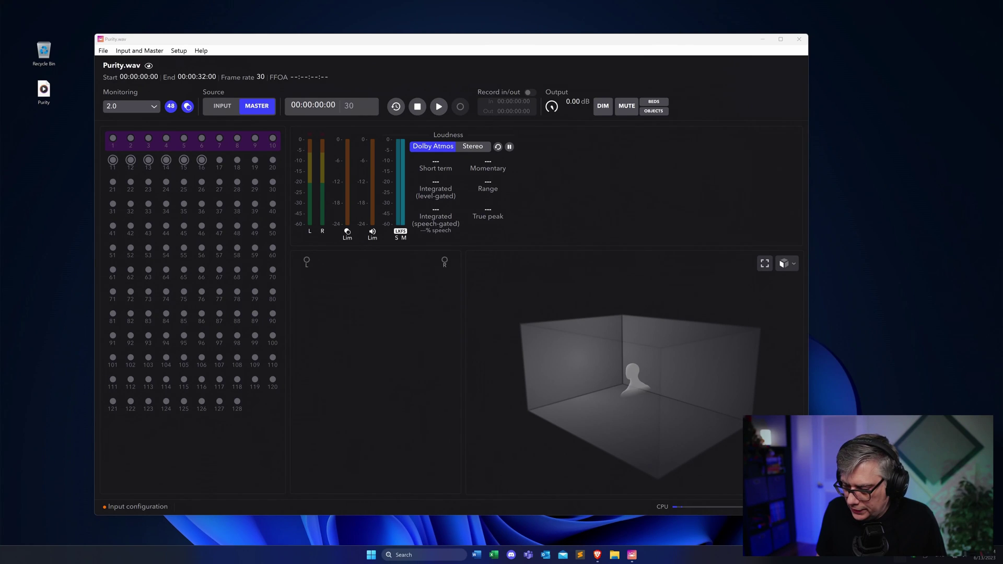
# Step: Check the ASIO4ALL panel's HyperX Cloud Orbit S 3D 8Ch device (8 channels, 48kHz), then close it
pyautogui.moveTo(165, 30); pyautogui.dragTo(202, 70)
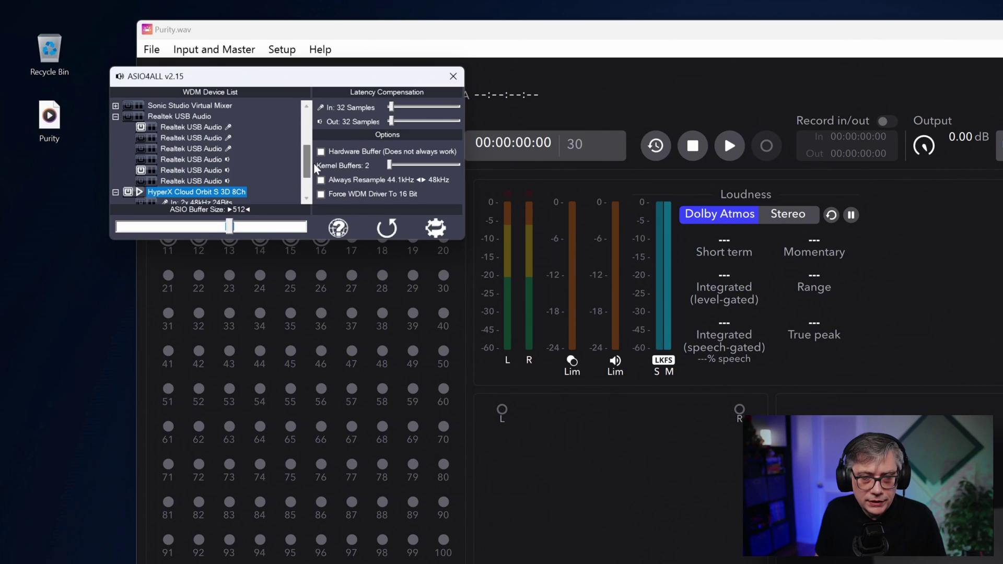
pyautogui.moveTo(301, 161); pyautogui.dragTo(302, 174)
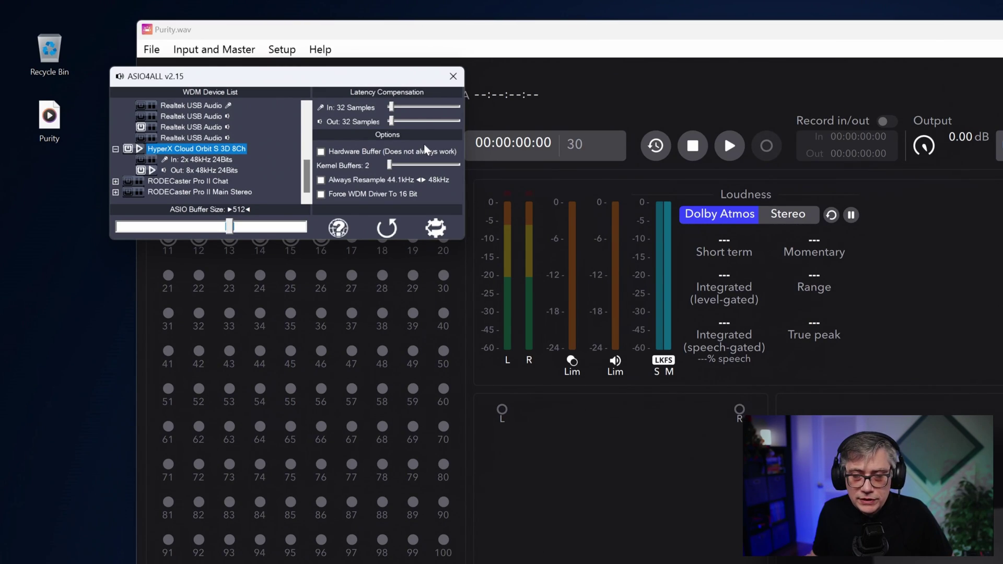
pyautogui.click(453, 77)
pyautogui.click(185, 147)
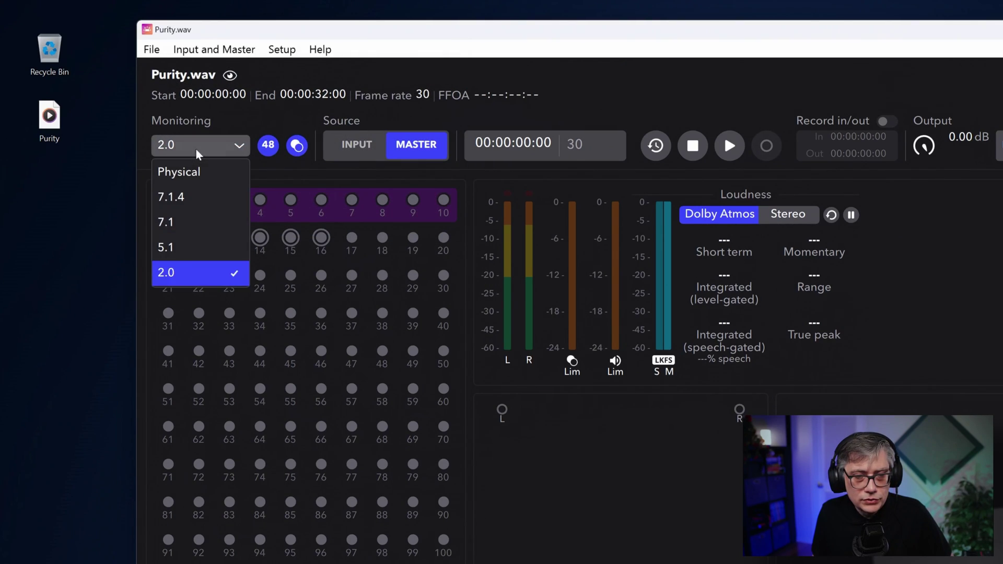
# Step: Switch monitoring to 7.1, close the renderer, and launch Dante Via by searching 'dante'
pyautogui.click(193, 224)
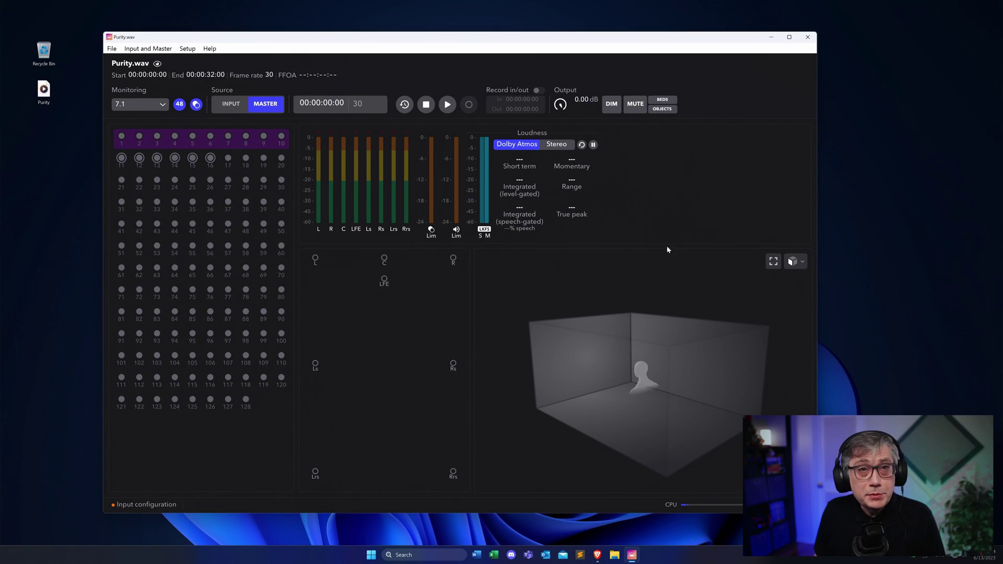
pyautogui.click(809, 38)
pyautogui.click(411, 555)
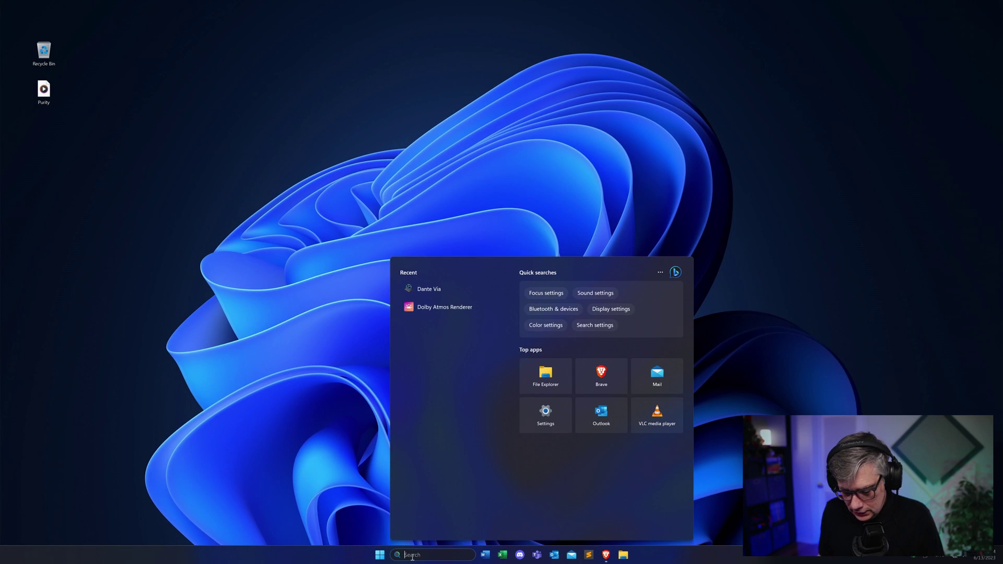
pyautogui.write('dante')
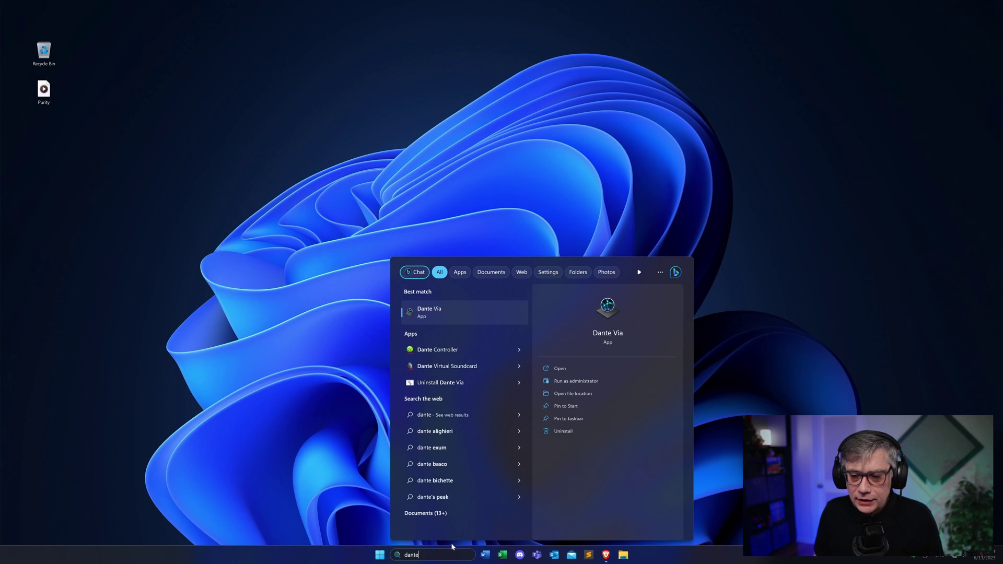
pyautogui.click(473, 314)
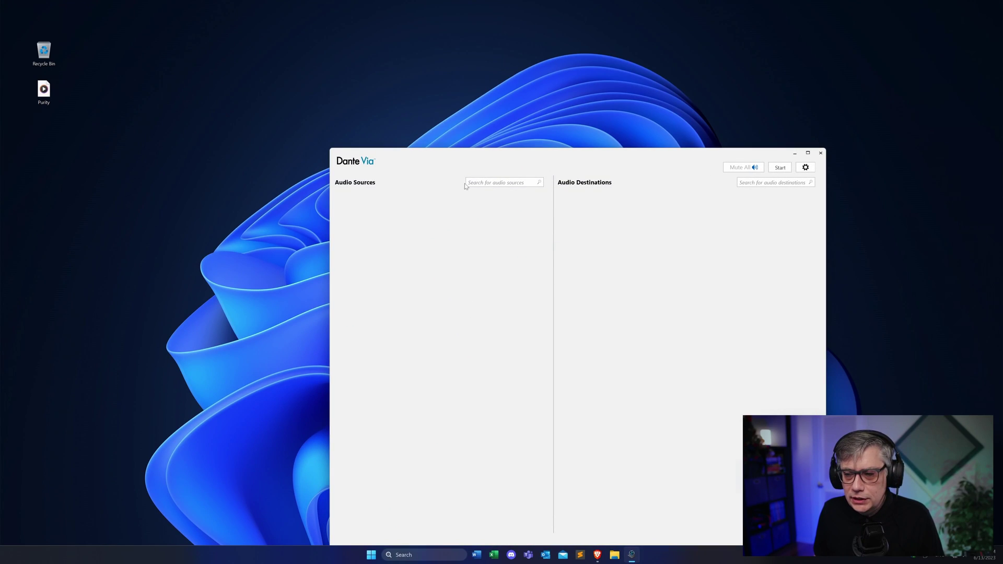
pyautogui.moveTo(512, 157); pyautogui.dragTo(445, 93)
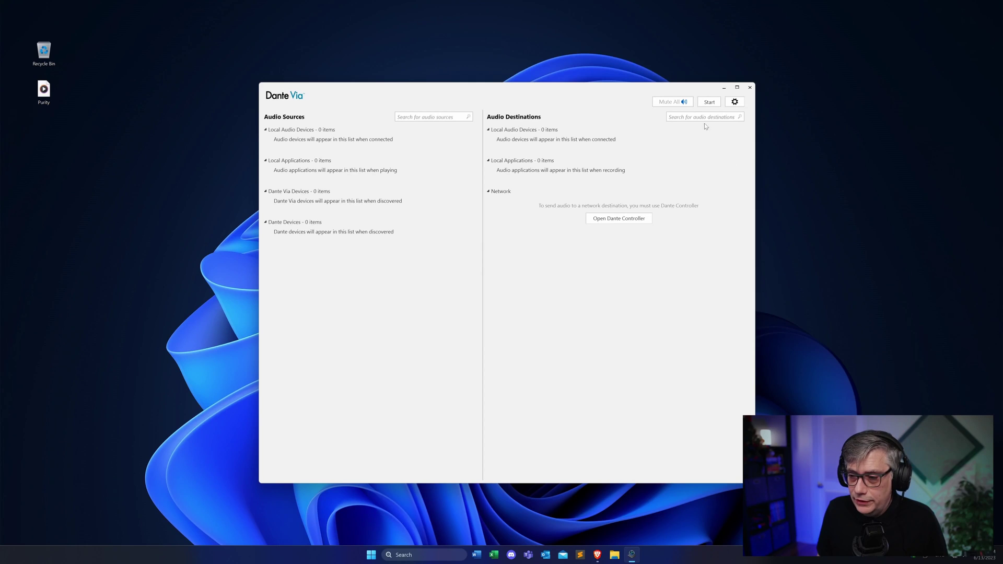
# Step: Start the Dante Via audio engine past its warning, then relaunch Dolby Atmos Renderer from Recent
pyautogui.click(709, 102)
pyautogui.click(601, 301)
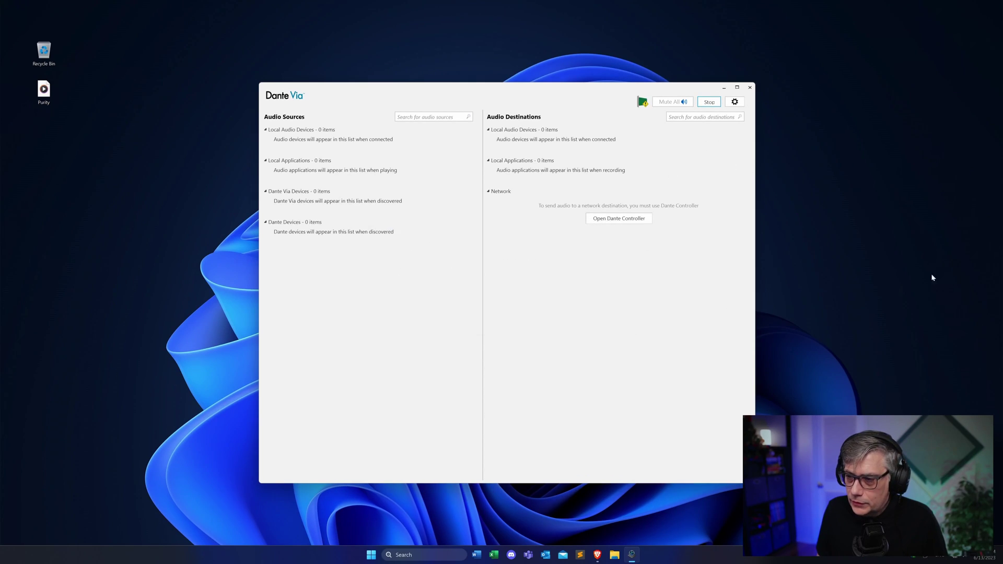
pyautogui.moveTo(544, 86); pyautogui.dragTo(609, 43)
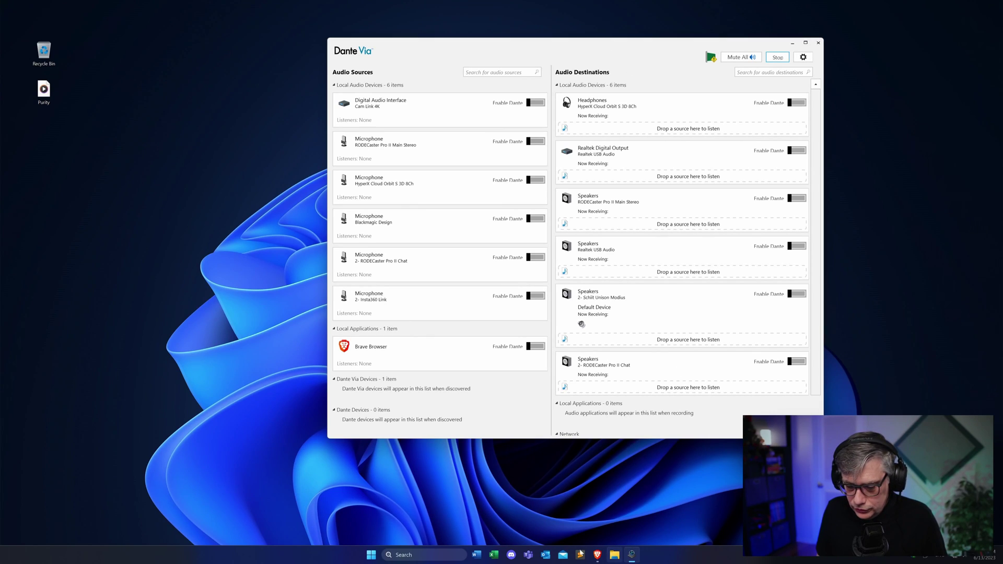
pyautogui.click(438, 554)
pyautogui.click(437, 309)
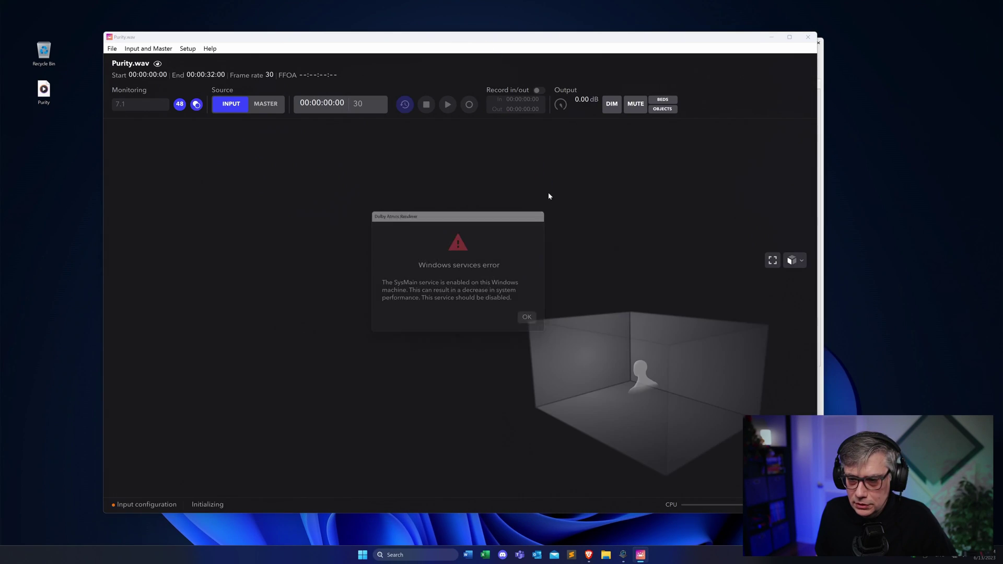
pyautogui.click(536, 323)
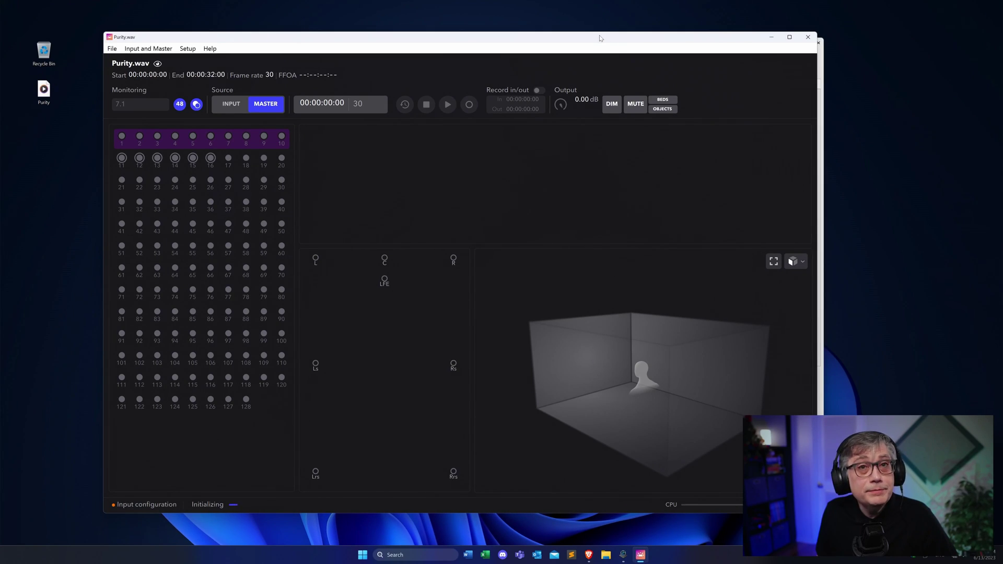
pyautogui.moveTo(591, 39); pyautogui.dragTo(532, 33)
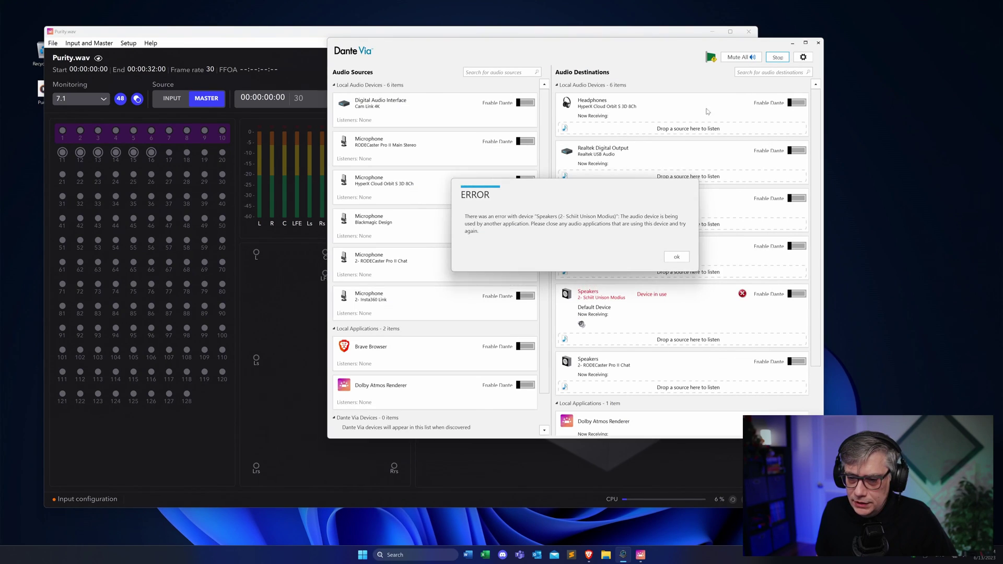
pyautogui.click(676, 257)
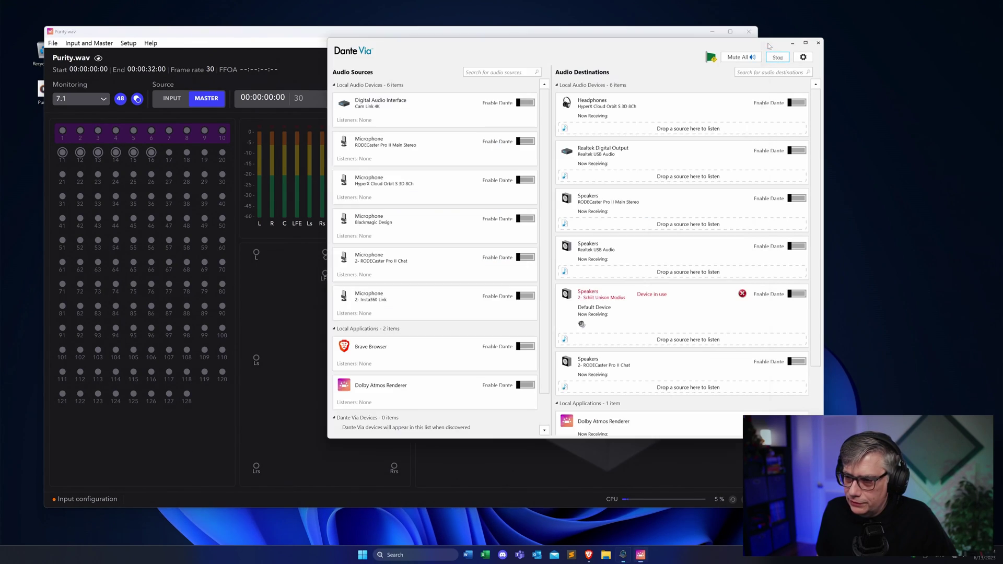
pyautogui.click(778, 168)
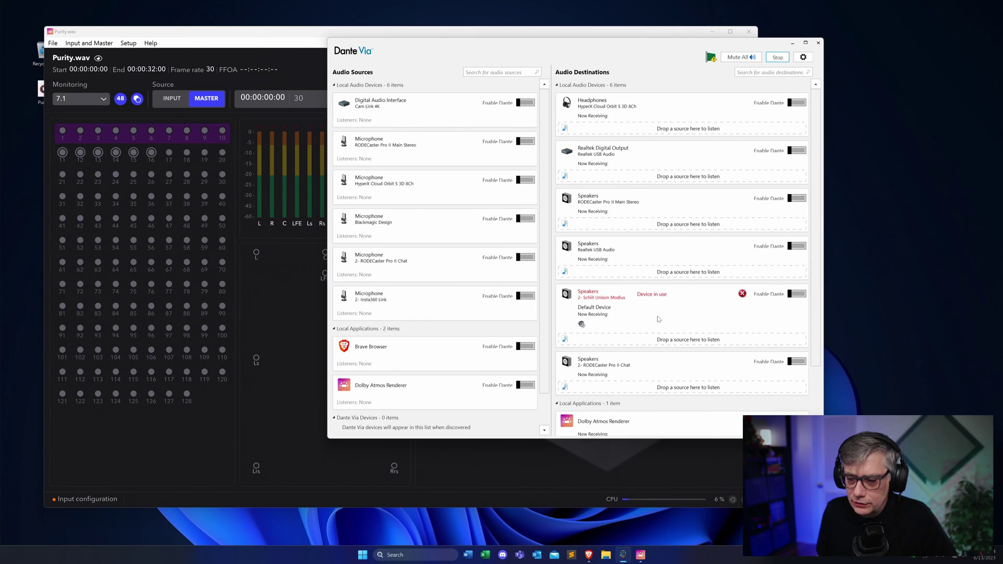
pyautogui.click(260, 34)
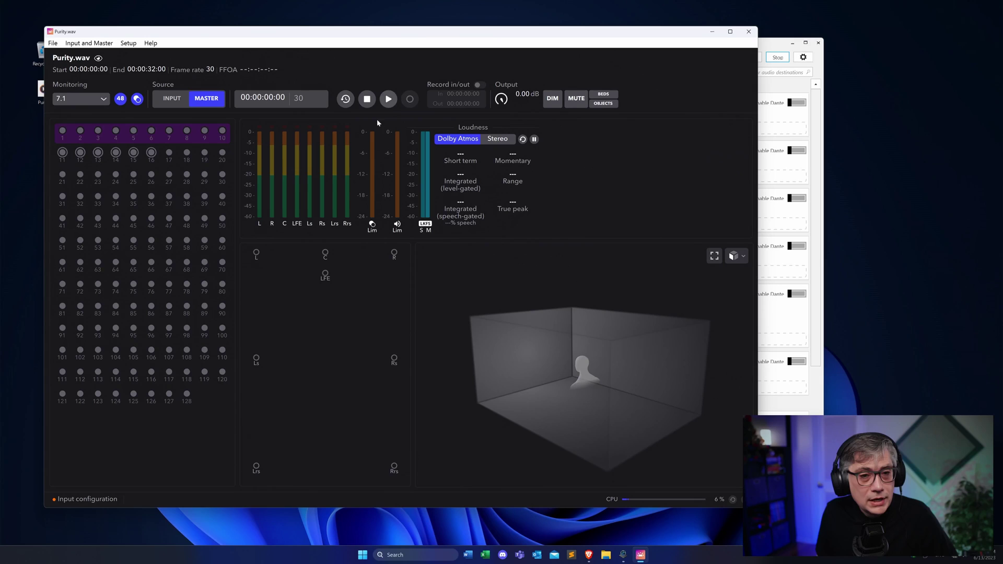
# Step: In File > Settings, choose Dante Via (x64) as the ASIO audio device and accept
pyautogui.click(52, 44)
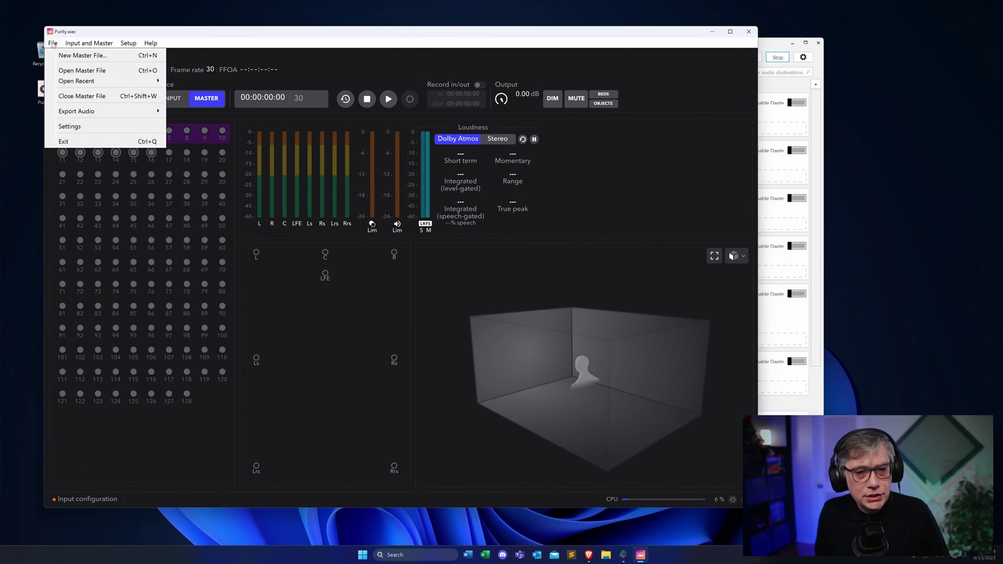
pyautogui.click(75, 130)
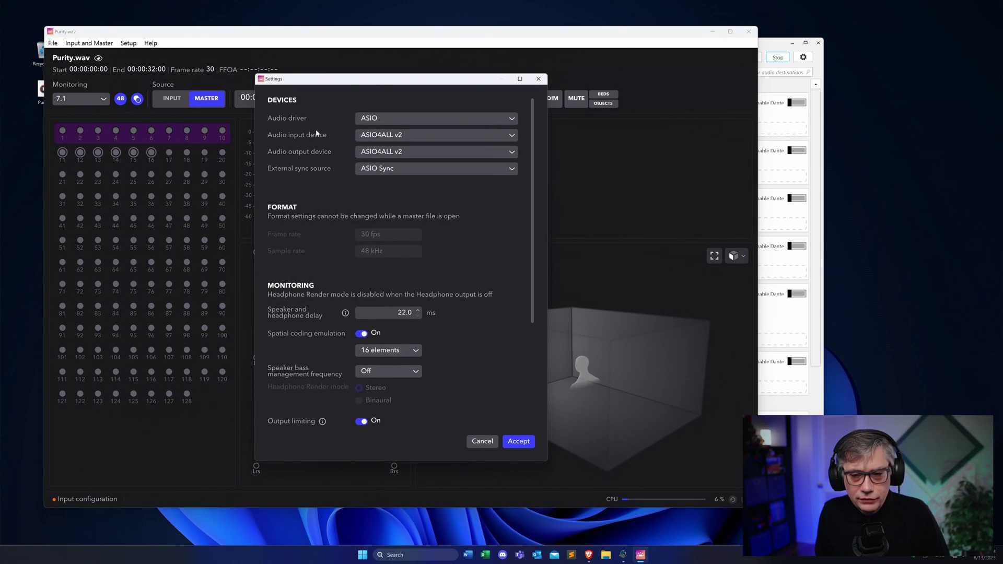
pyautogui.click(431, 140)
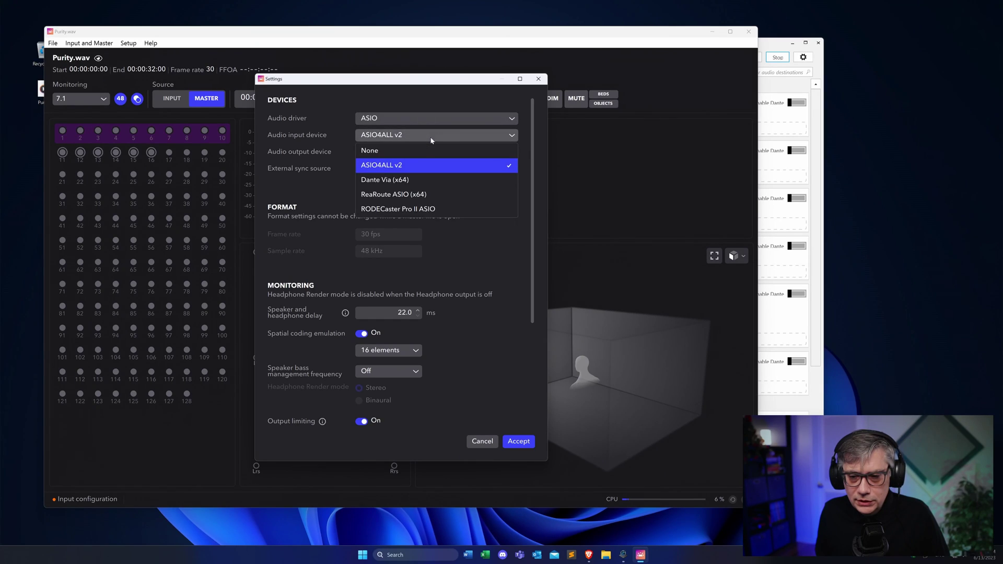
pyautogui.click(420, 180)
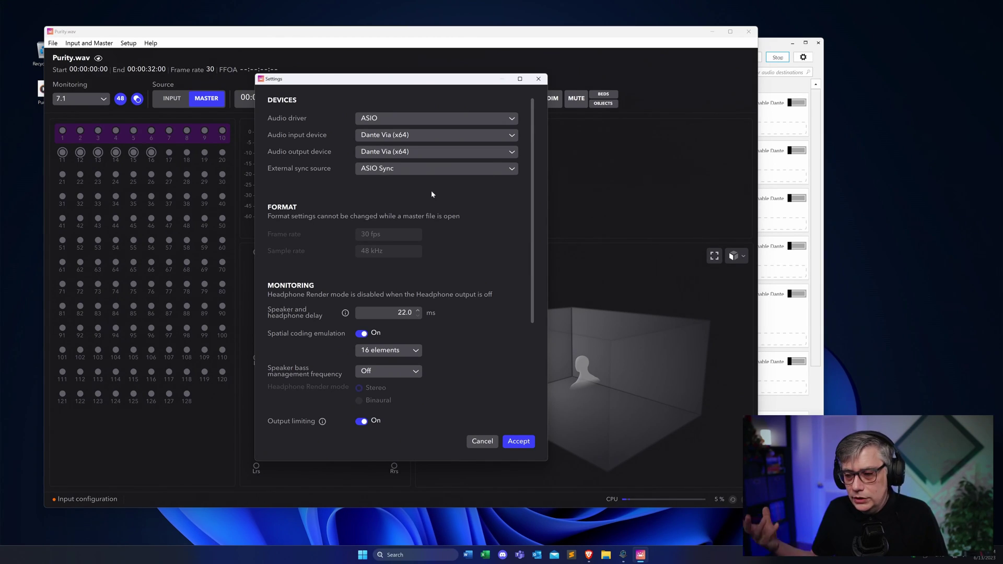
pyautogui.click(519, 442)
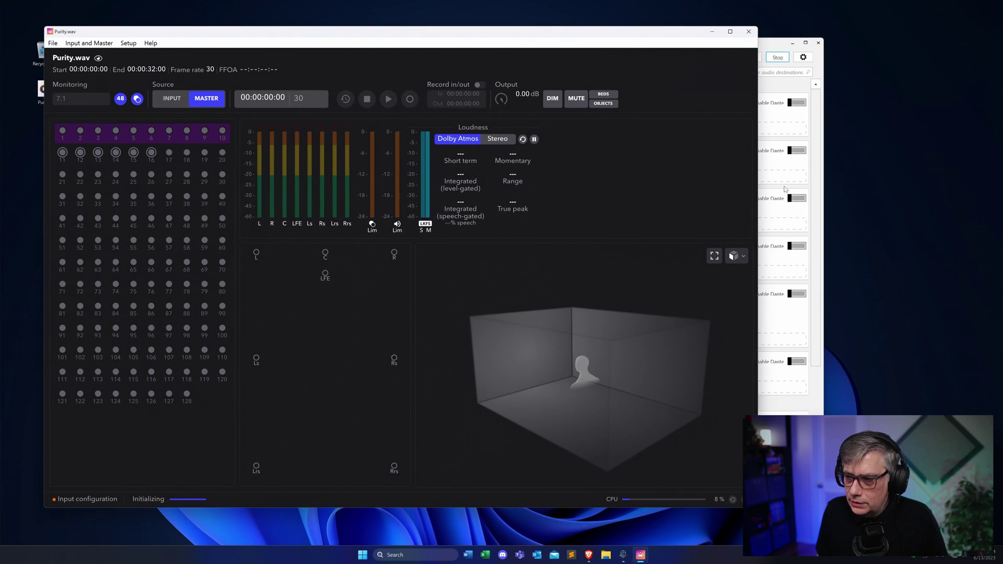
# Step: Turn on Enable Dante for Dolby Atmos Renderer and Headphones, then route the renderer to Schiit Unison Modius
pyautogui.click(772, 46)
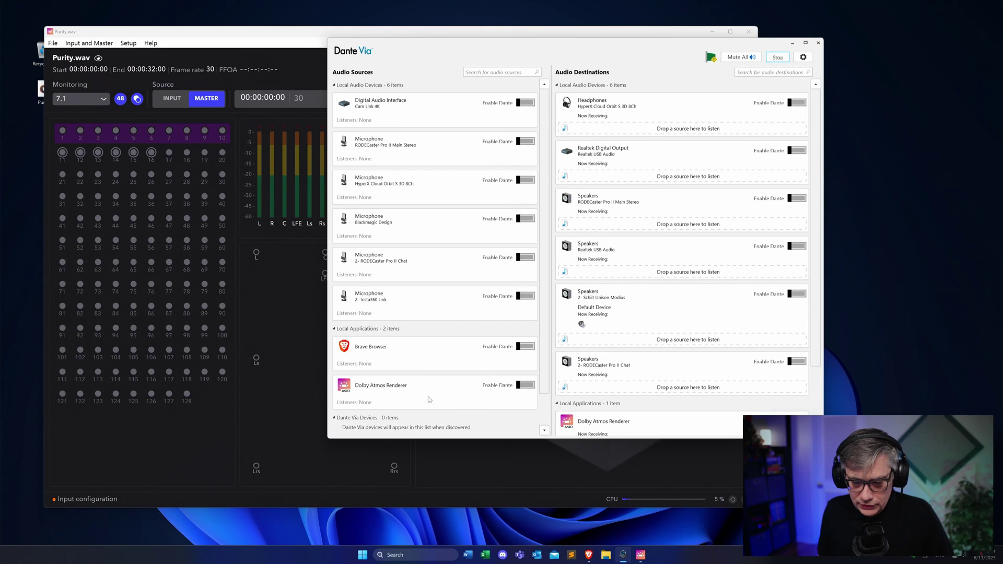
pyautogui.click(524, 385)
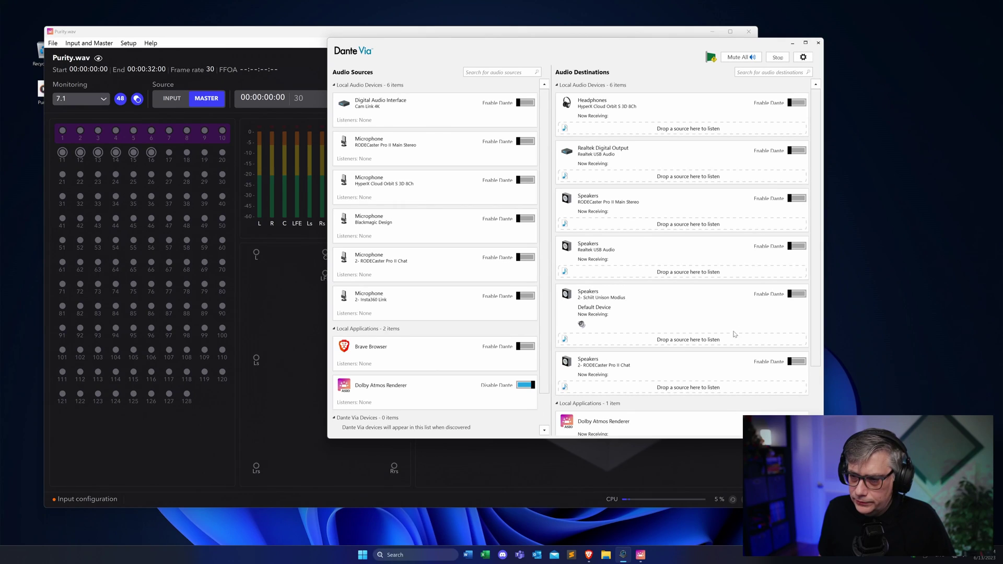
pyautogui.click(795, 105)
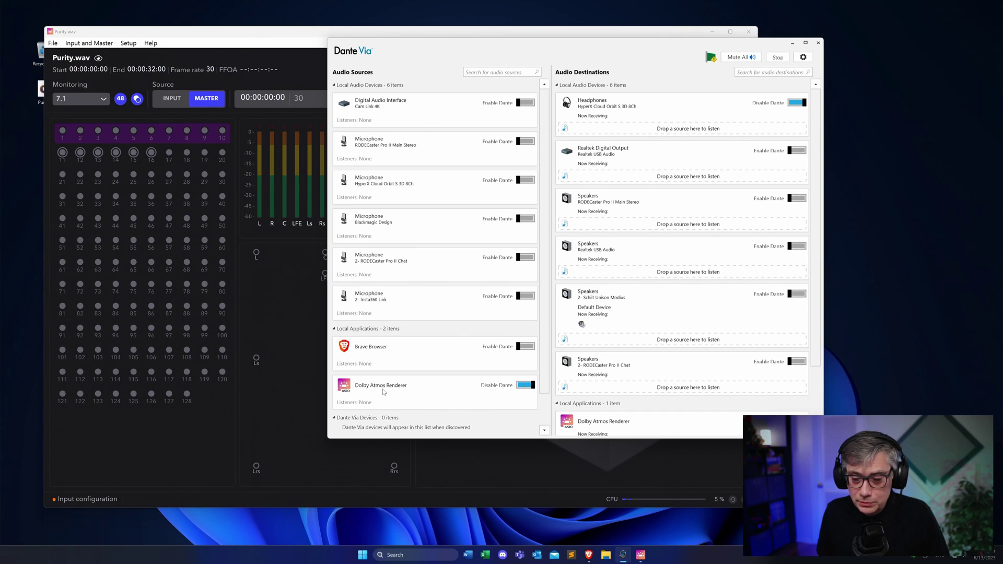
pyautogui.moveTo(384, 392); pyautogui.dragTo(669, 340)
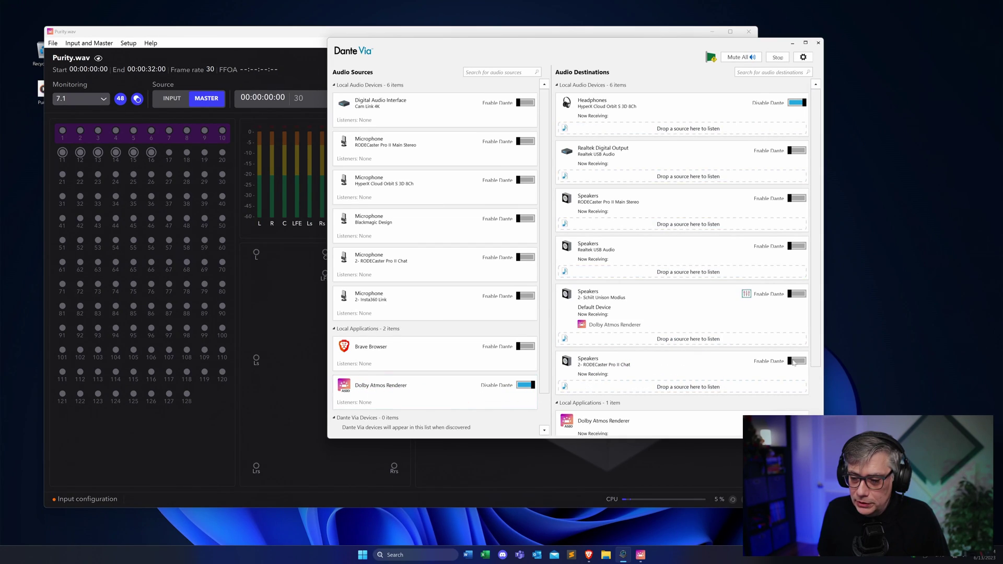